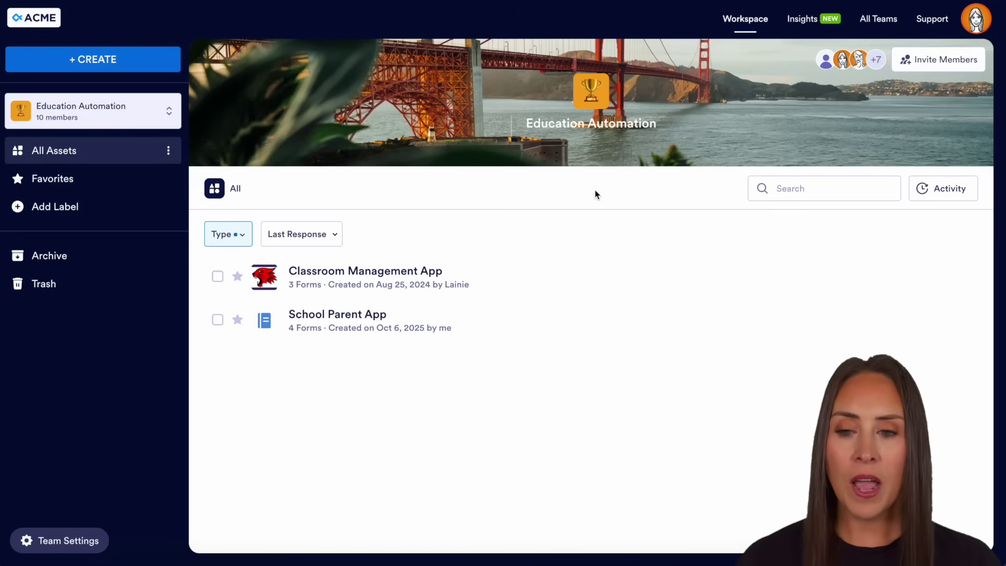
- Check the asset type filter, then start a new app from a ready-made template
click(229, 234)
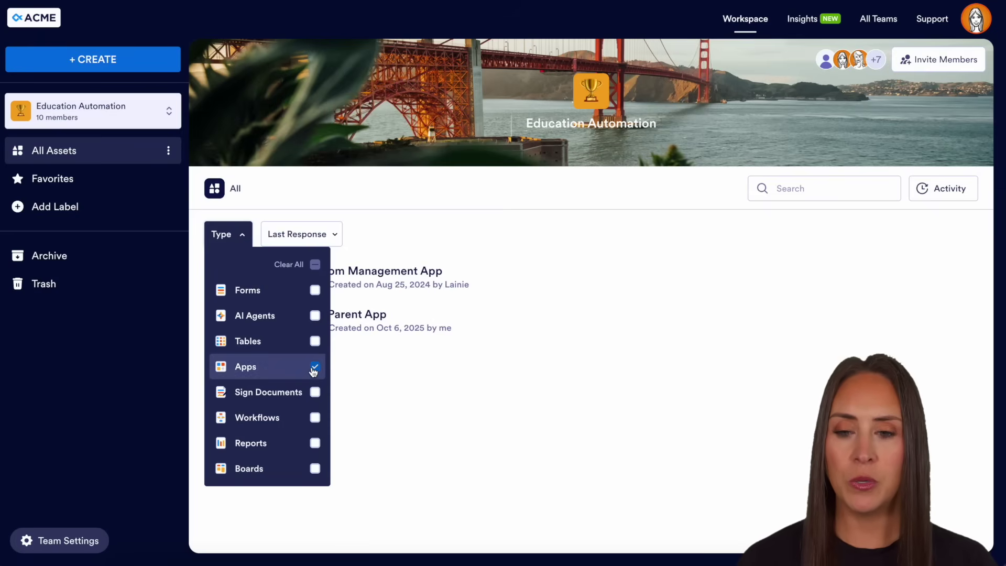
click(446, 378)
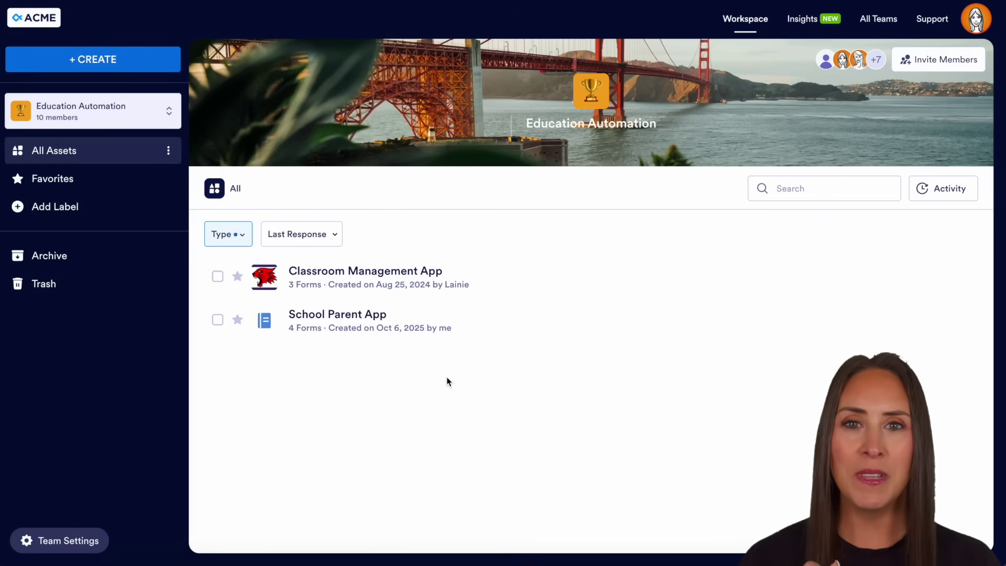
click(126, 66)
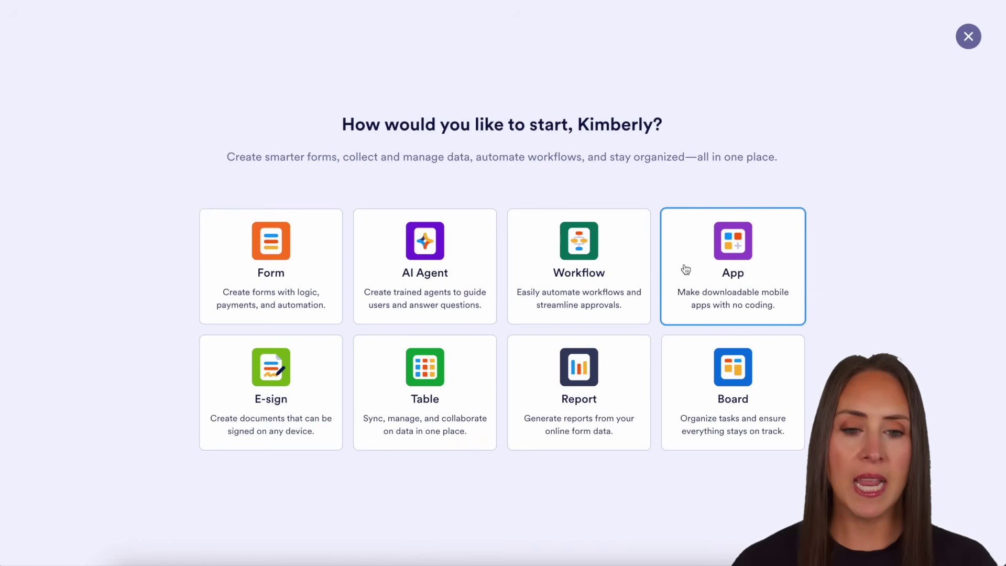
click(685, 269)
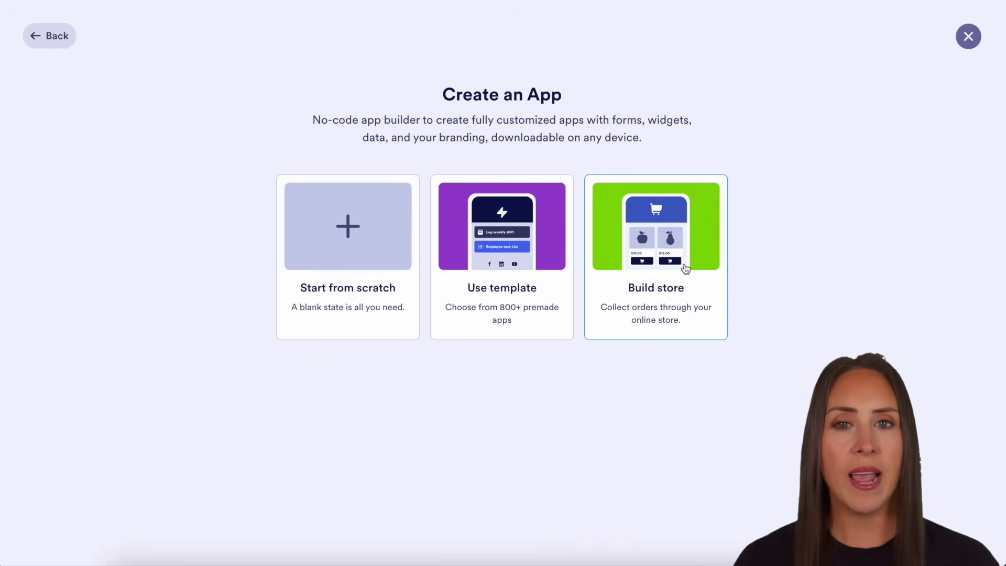
click(479, 288)
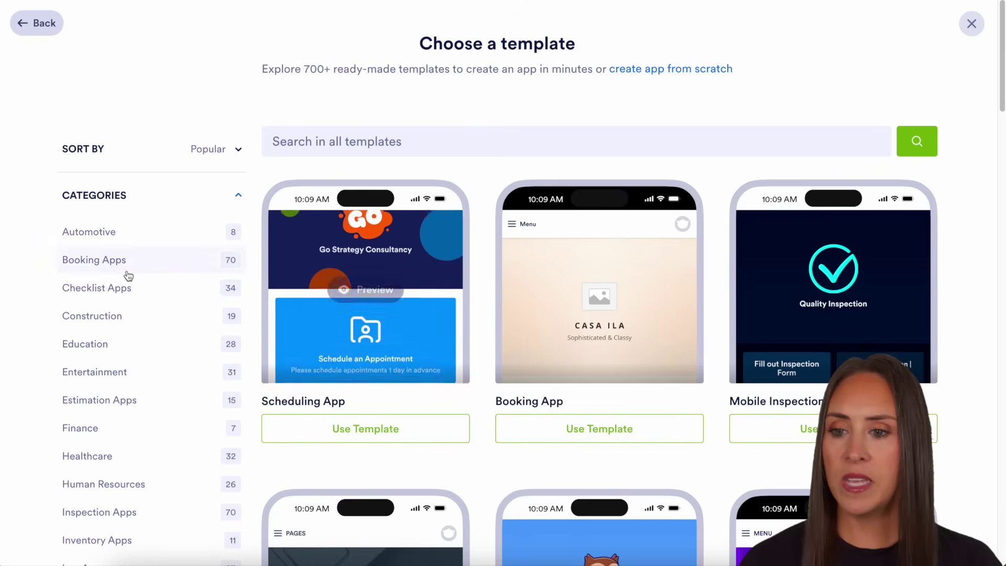
- Create the app from the School Management App template in the Education category
click(90, 346)
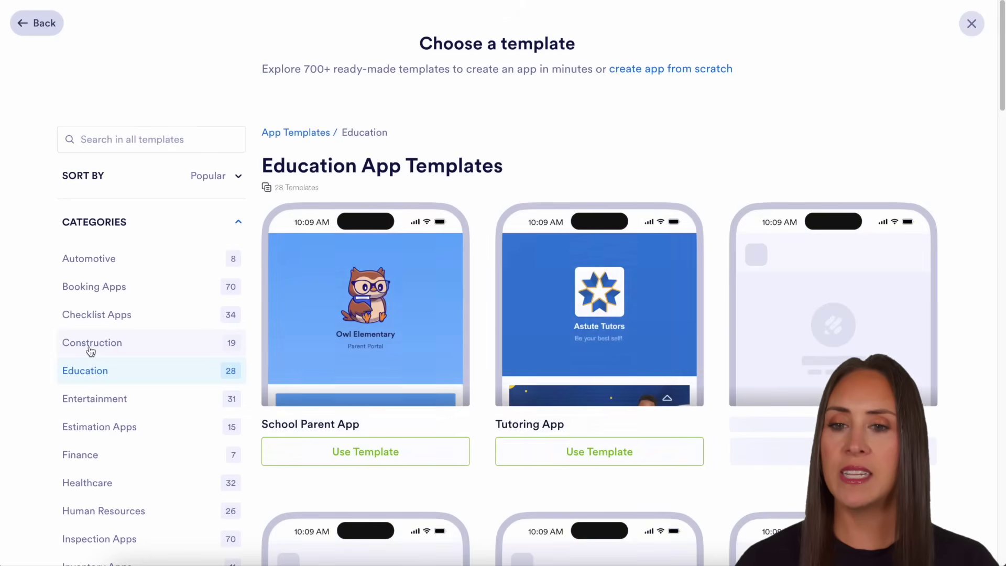
scroll(487, 371, down, 5)
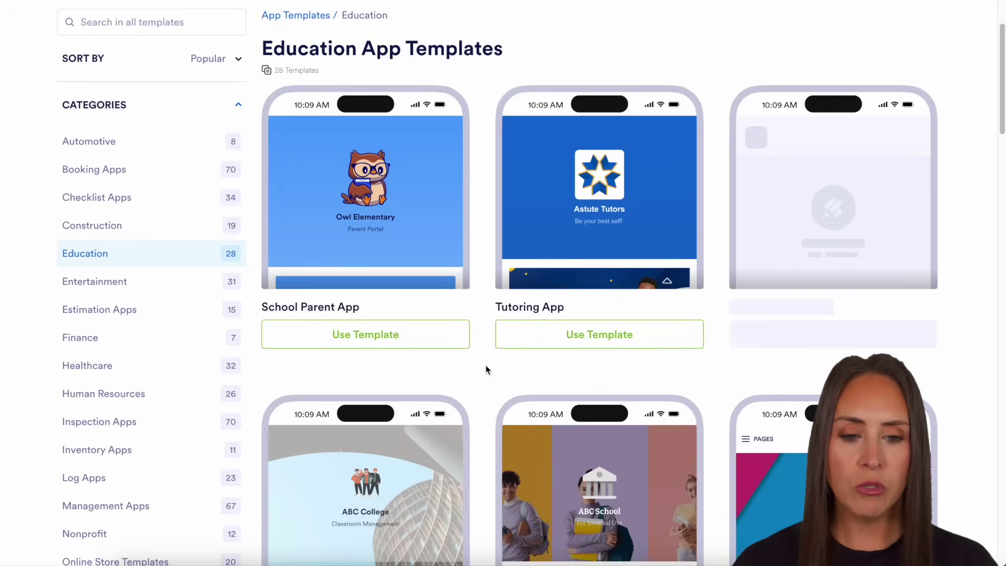
scroll(486, 370, down, 2)
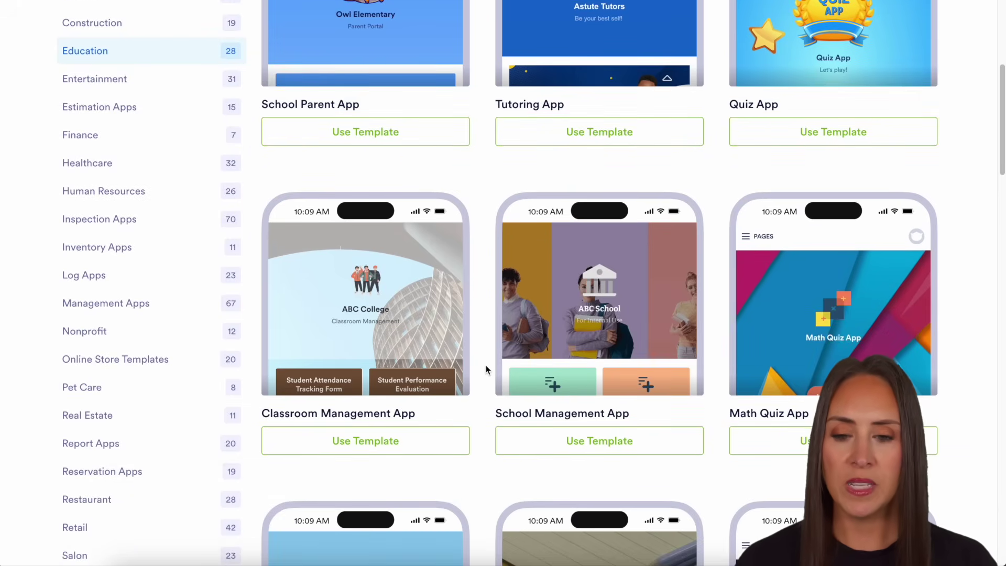
scroll(486, 369, down, 8)
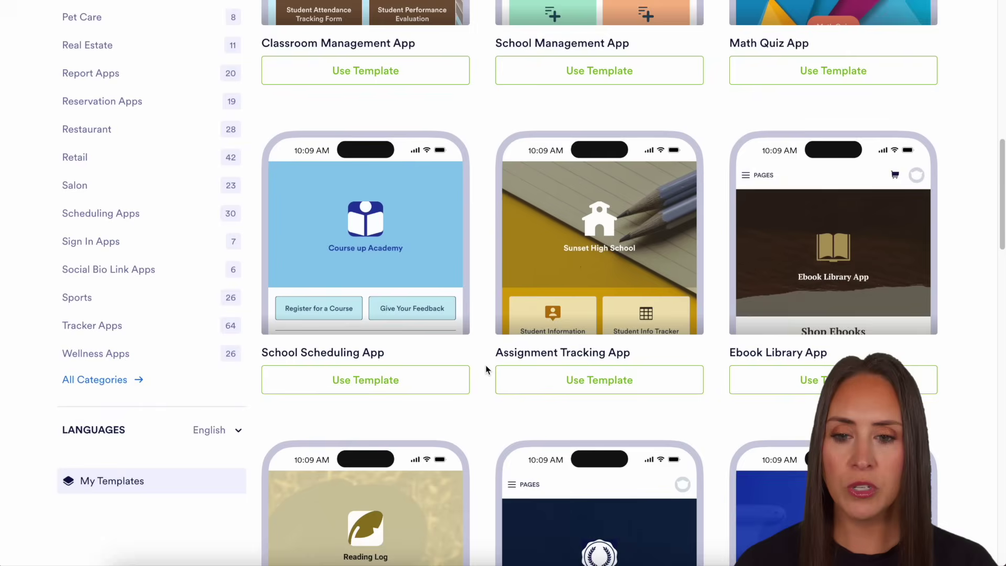
scroll(486, 369, down, 17)
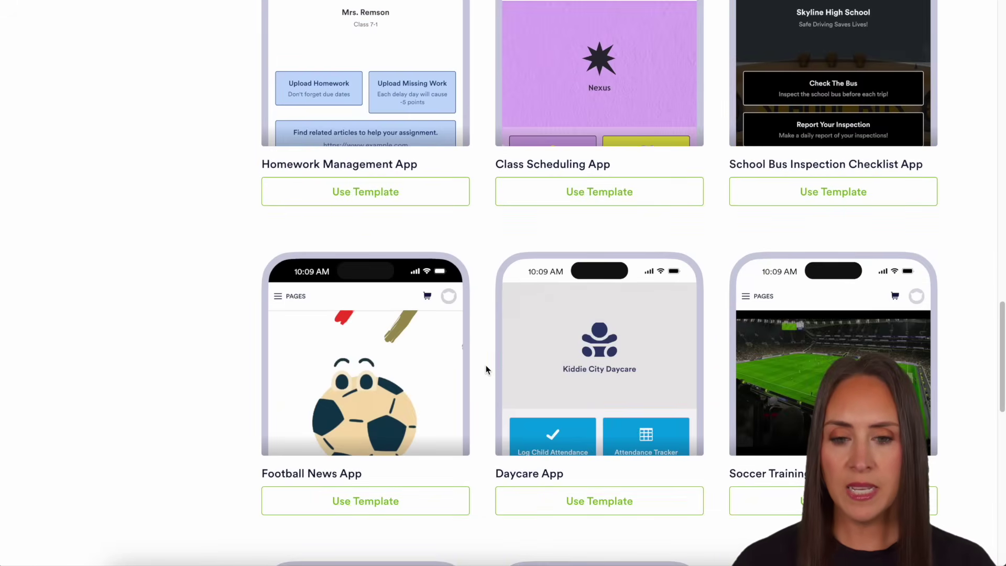
scroll(478, 365, up, 20)
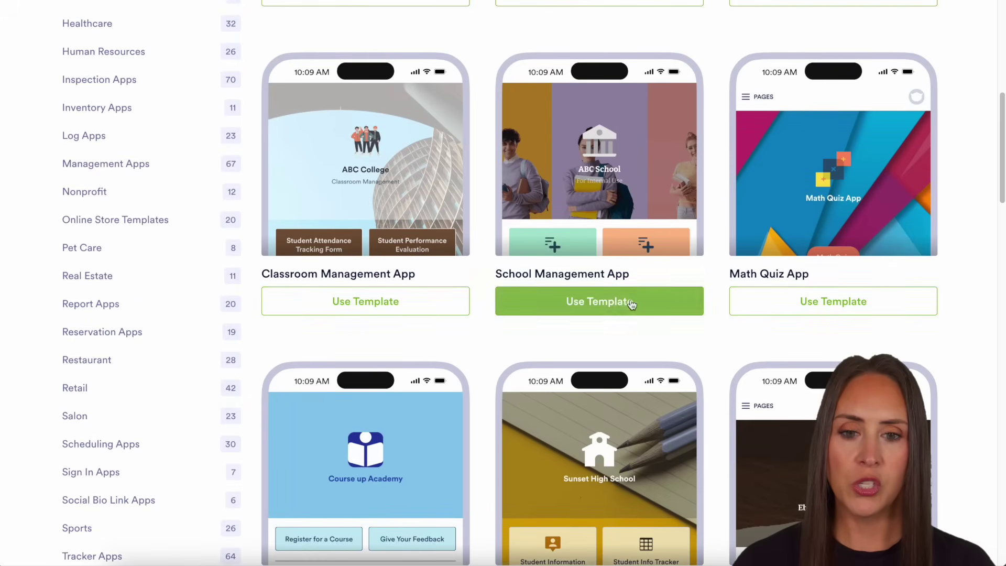
click(632, 304)
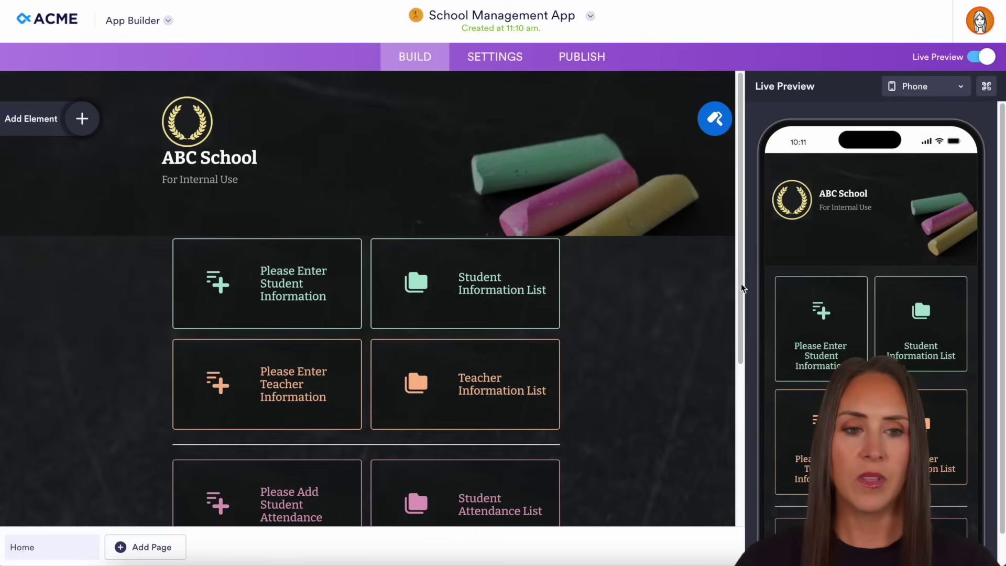
- Hide the live preview and remove the chalkboard App Background Image in App Designer
click(987, 57)
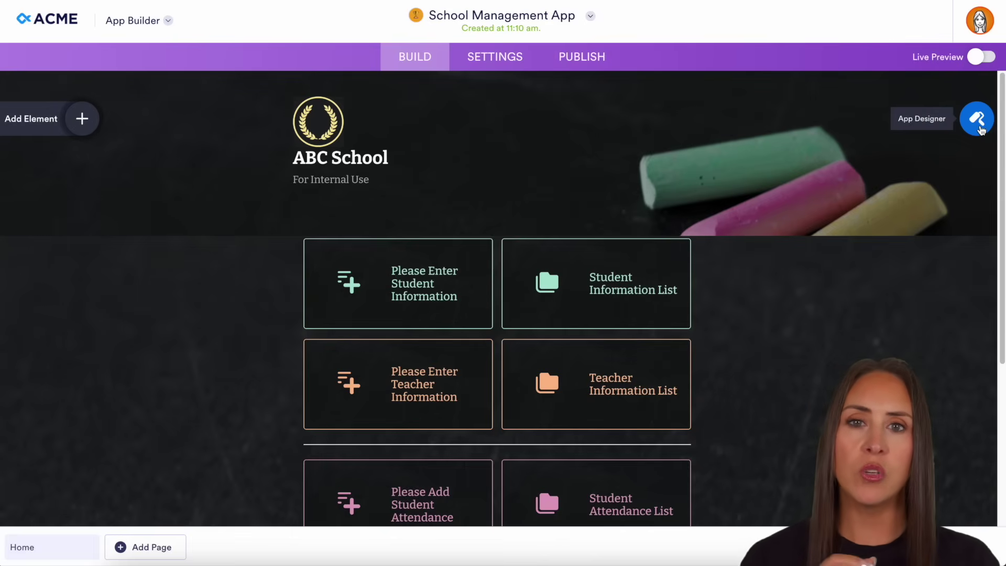
click(981, 130)
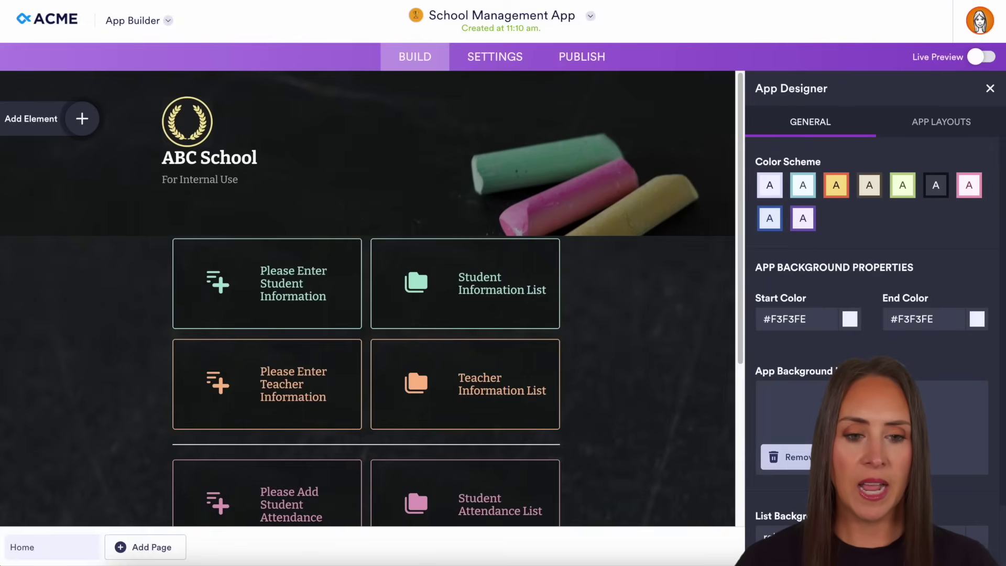
click(786, 457)
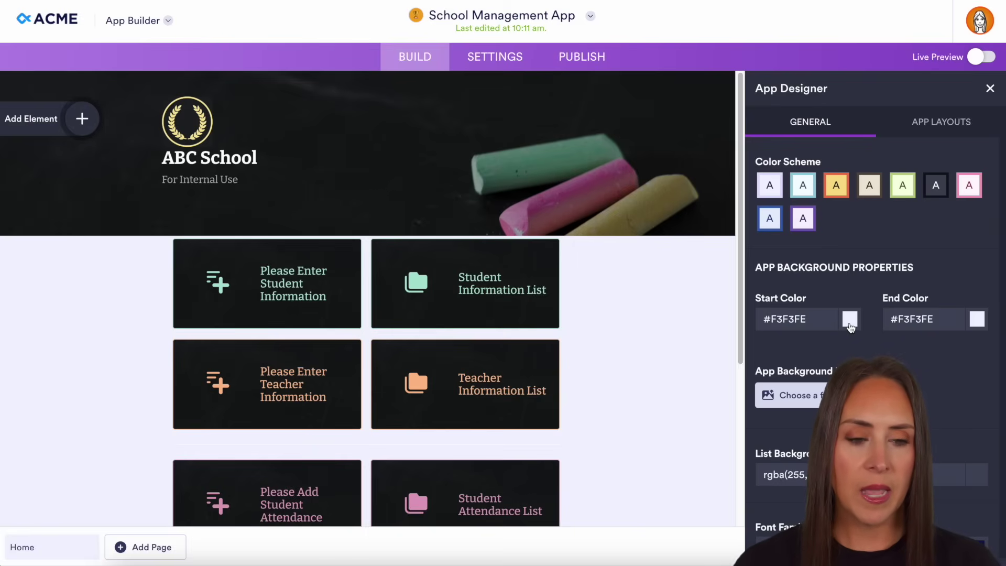
- Set the background start colour to red #ff0404 and the end colour to red #fc0404
click(850, 319)
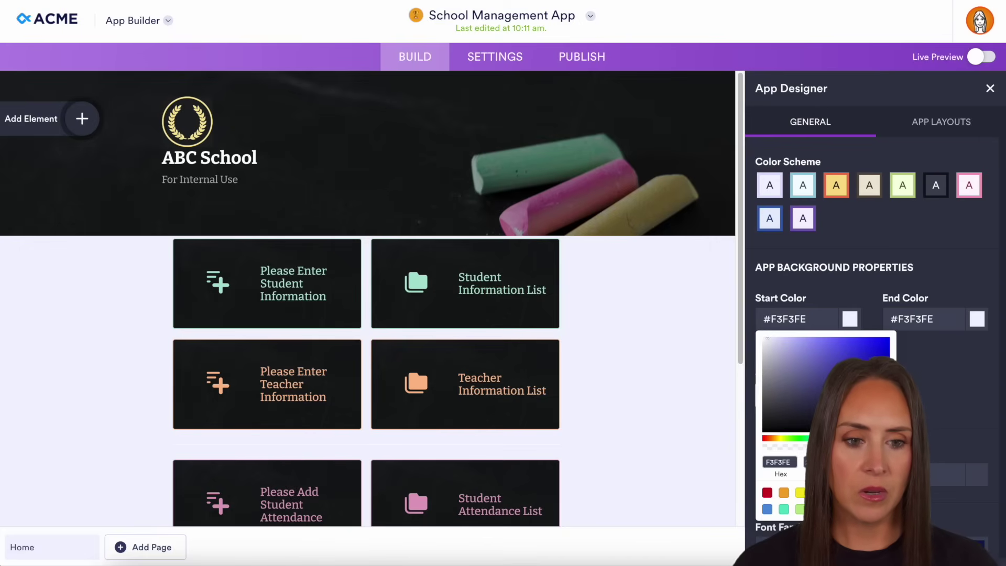
text(#fef3f3)
click(891, 345)
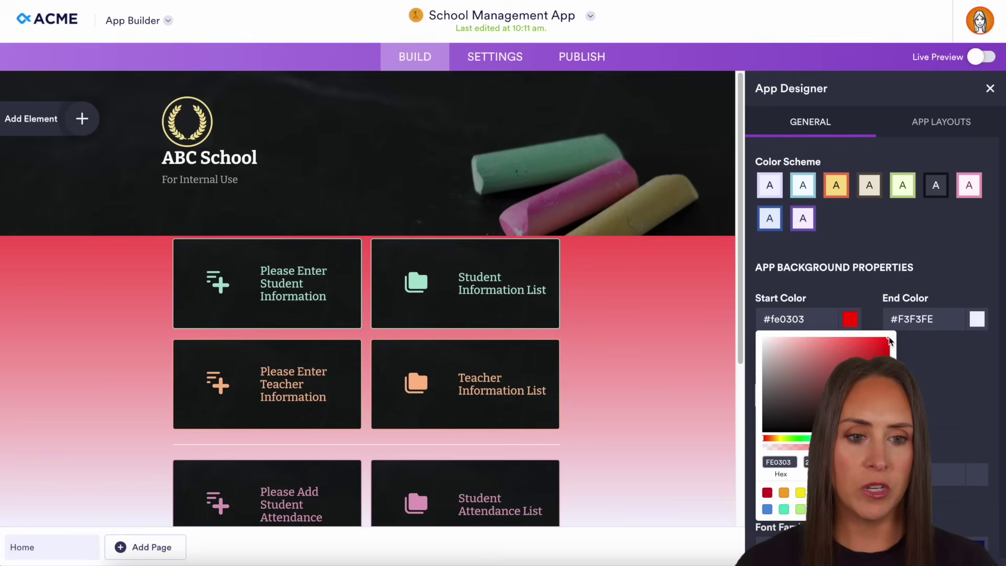
click(977, 320)
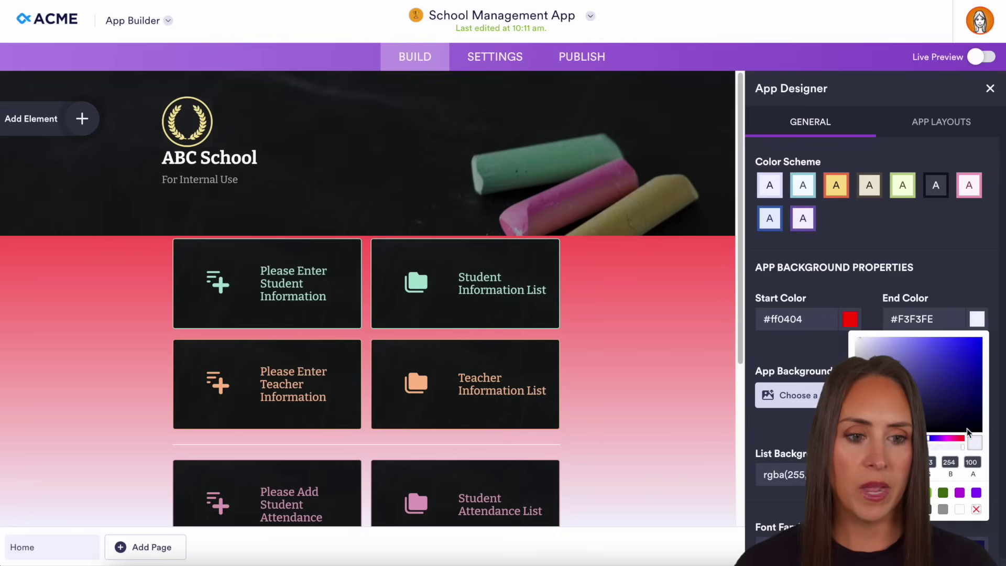
click(966, 439)
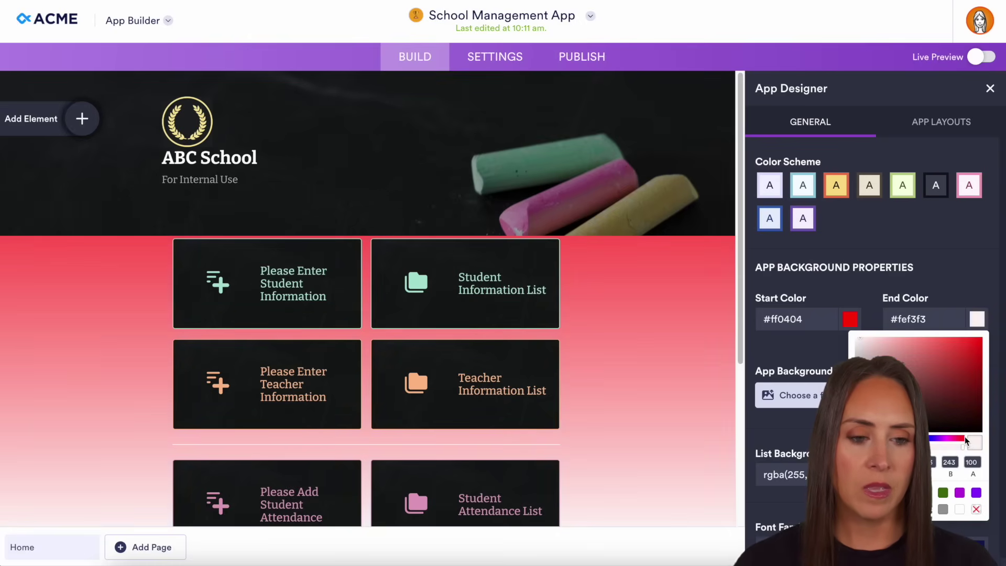
click(981, 340)
click(939, 283)
scroll(954, 399, down, 1)
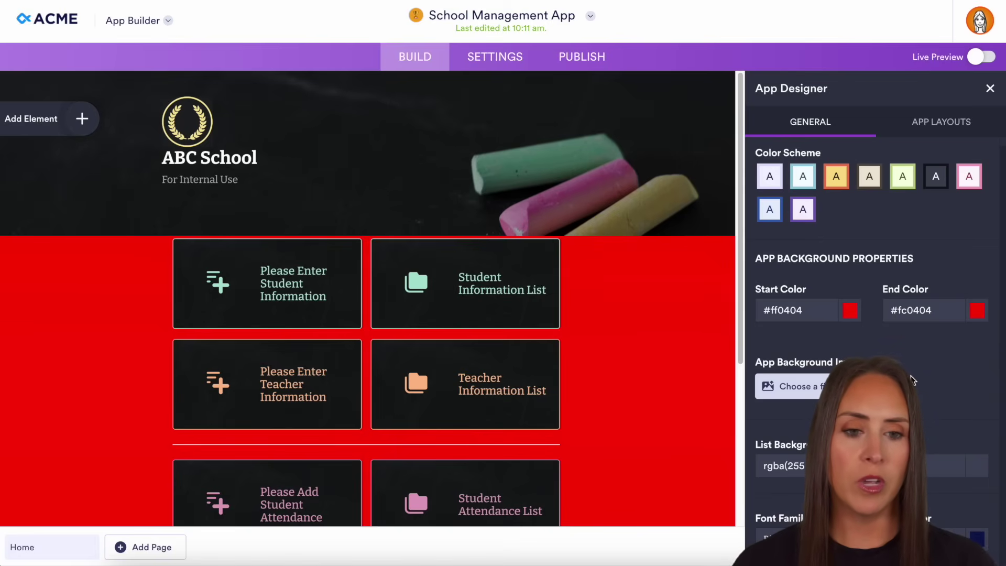
scroll(911, 380, up, 1)
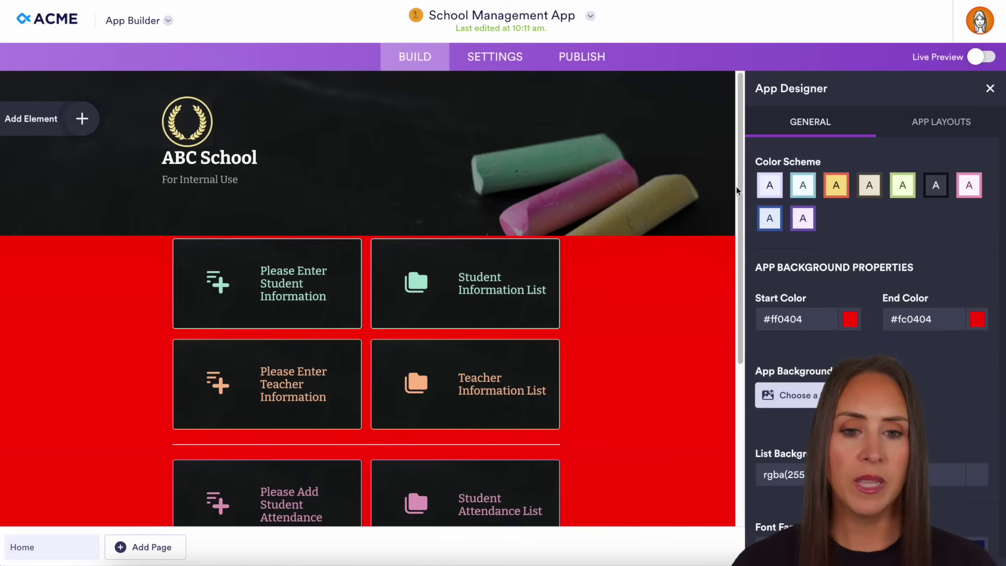
- Replace the header's laurel logo with an uploaded wildcat image and enlarge it
click(612, 126)
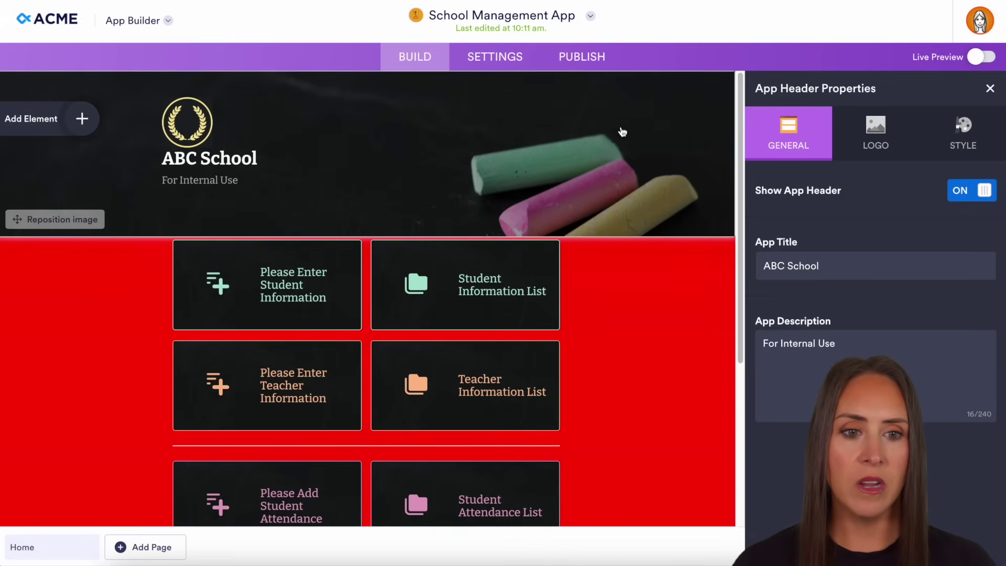
click(985, 192)
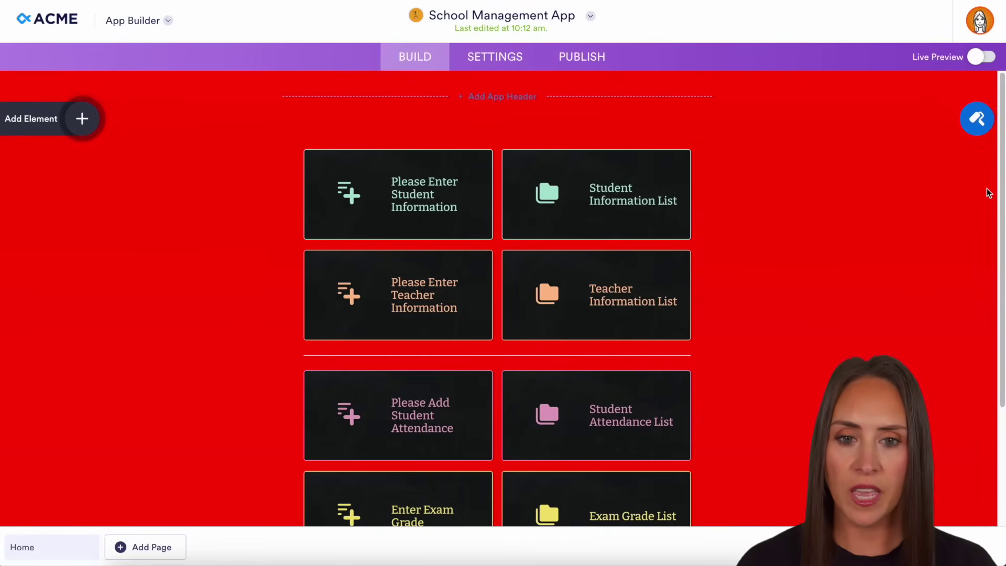
click(518, 97)
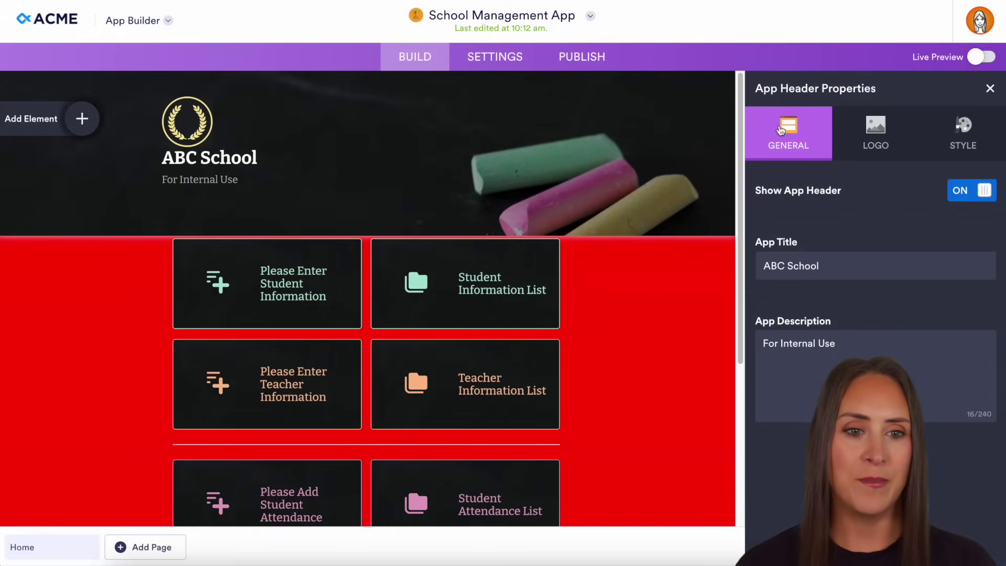
click(901, 140)
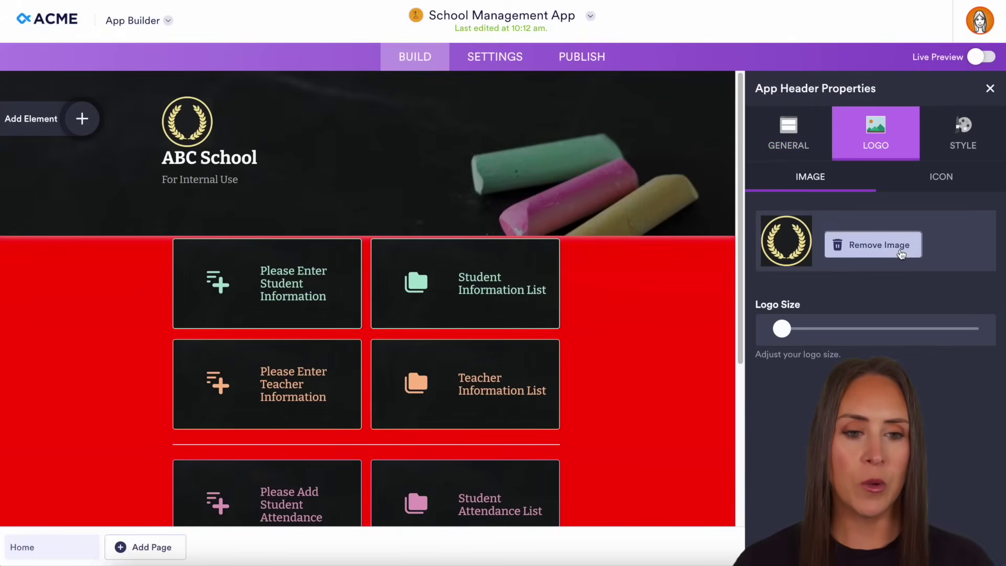
click(901, 247)
drag(1005, 506, 859, 317)
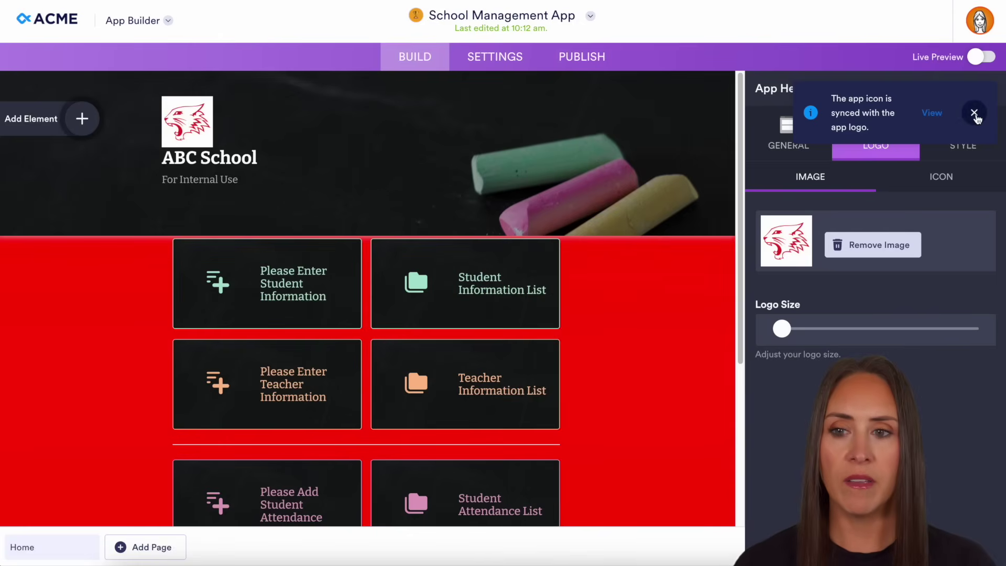
click(974, 114)
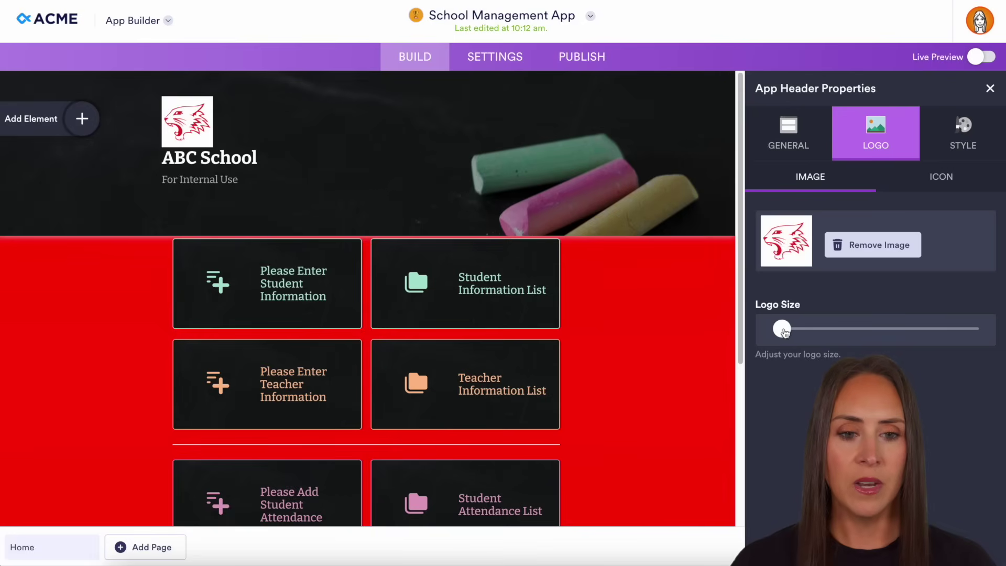
drag(784, 331, 819, 333)
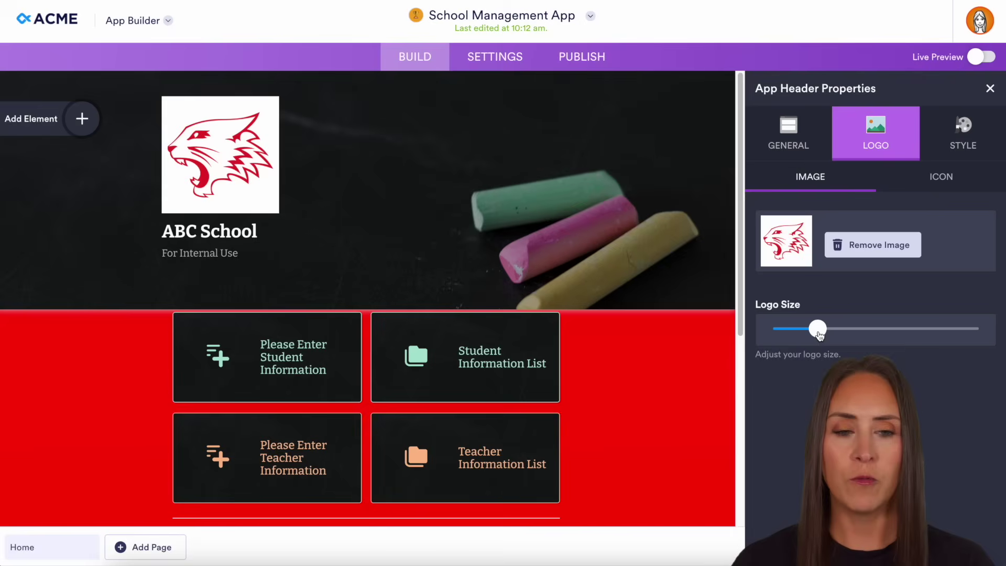
- Remove the header's chalk background photo and center the logo and ABC School title
click(967, 138)
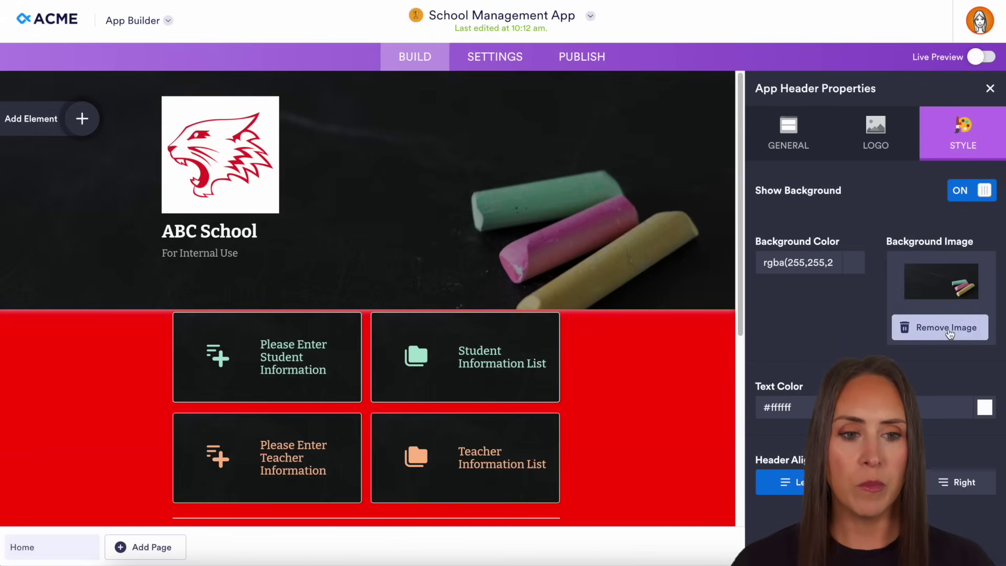
click(946, 328)
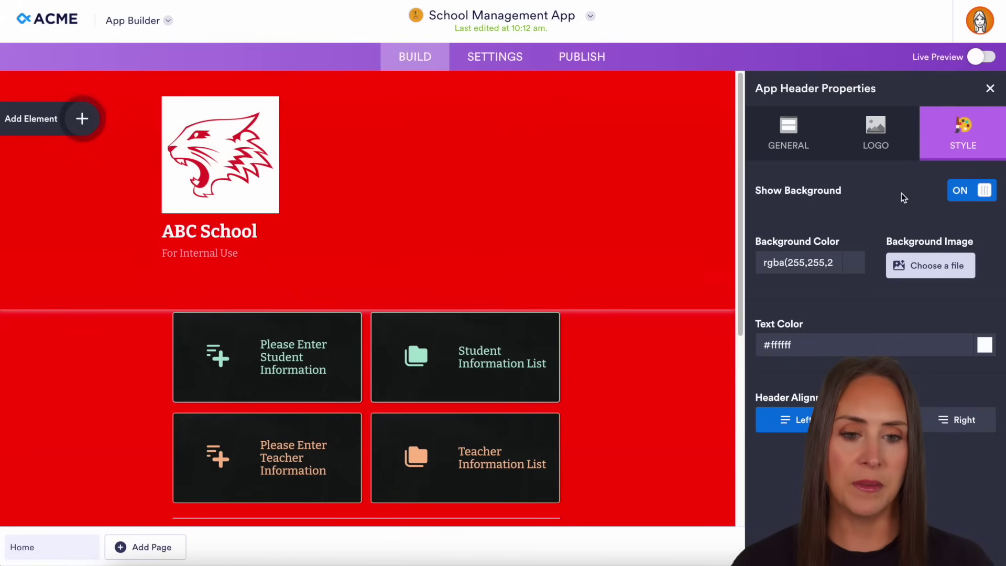
click(875, 419)
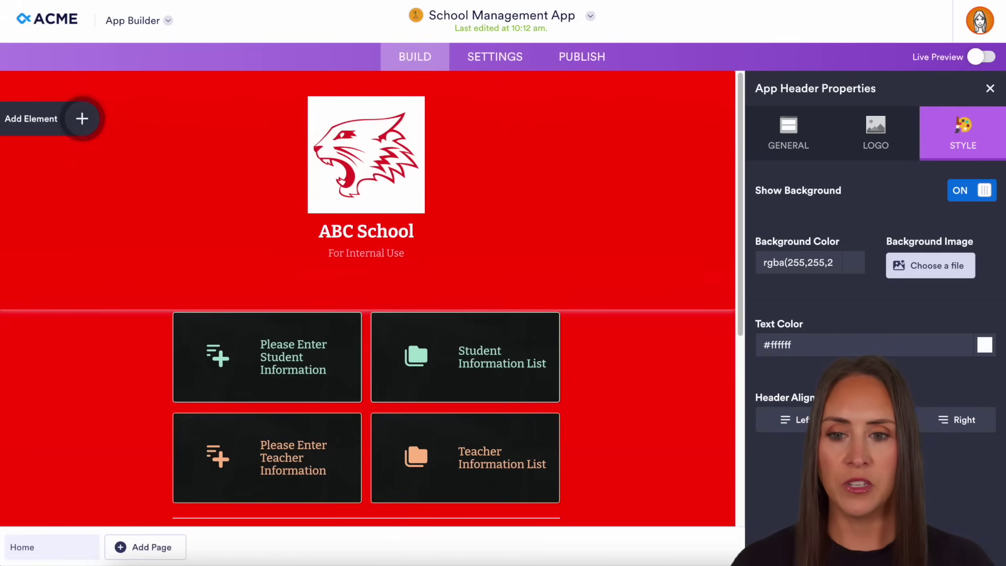
click(793, 127)
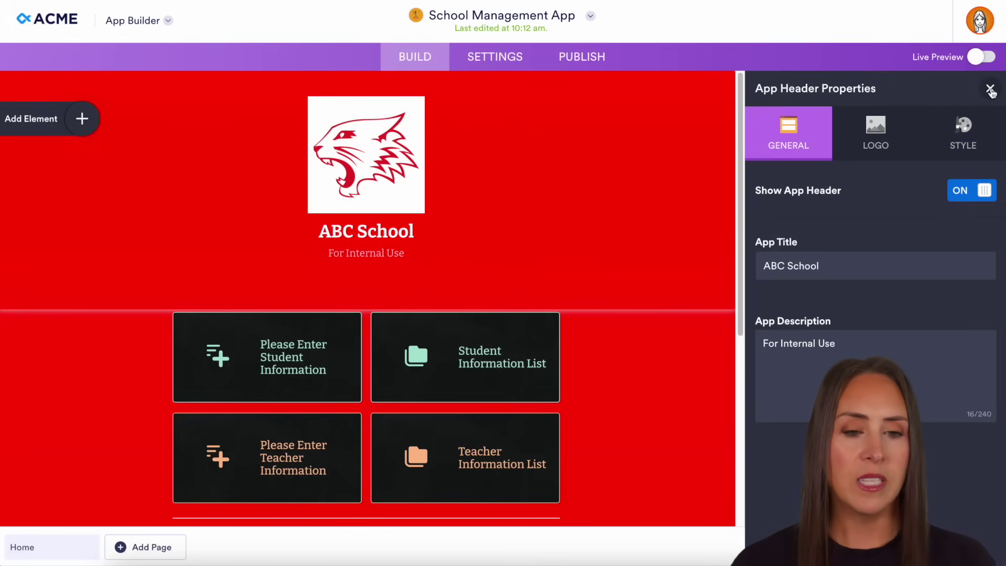
click(990, 91)
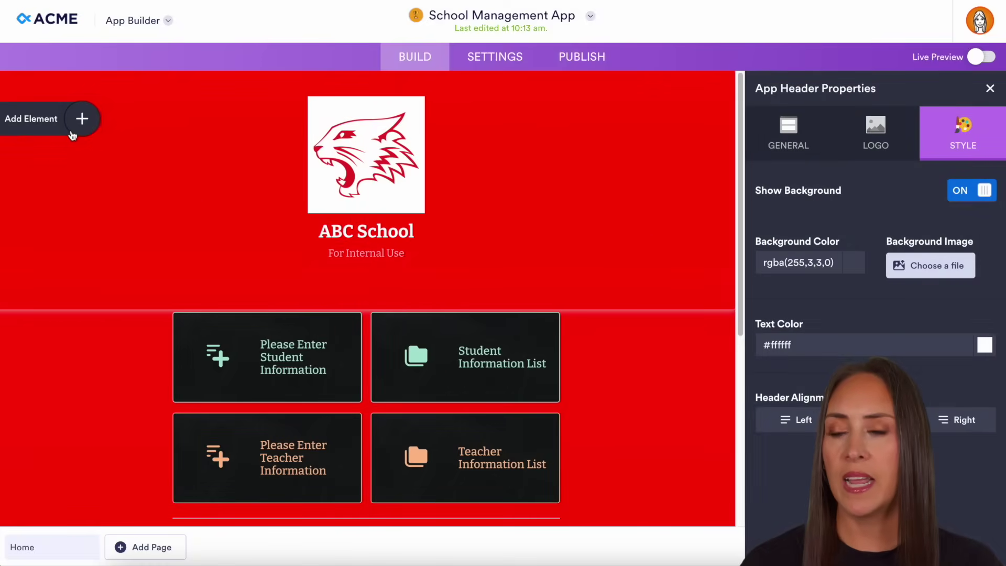
- Open the App Elements panel and scroll from Basic elements down to Featured Widgets
click(71, 131)
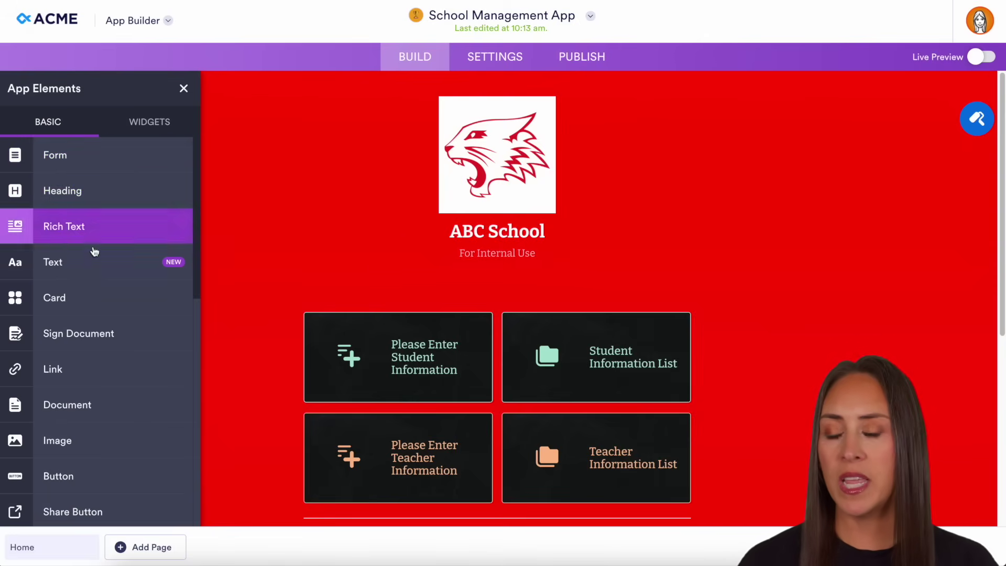
scroll(95, 252, down, 2)
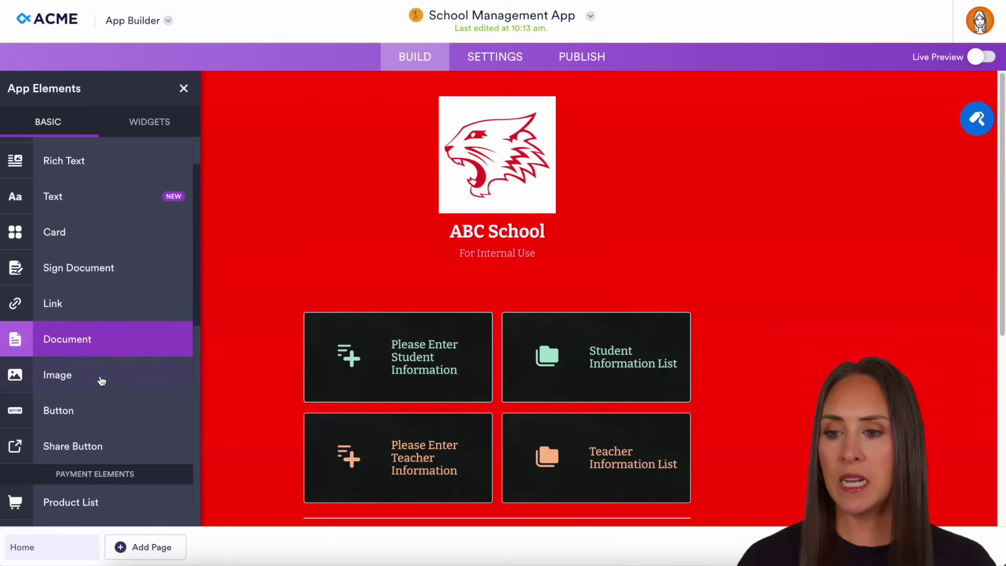
scroll(99, 378, down, 2)
scroll(101, 380, down, 3)
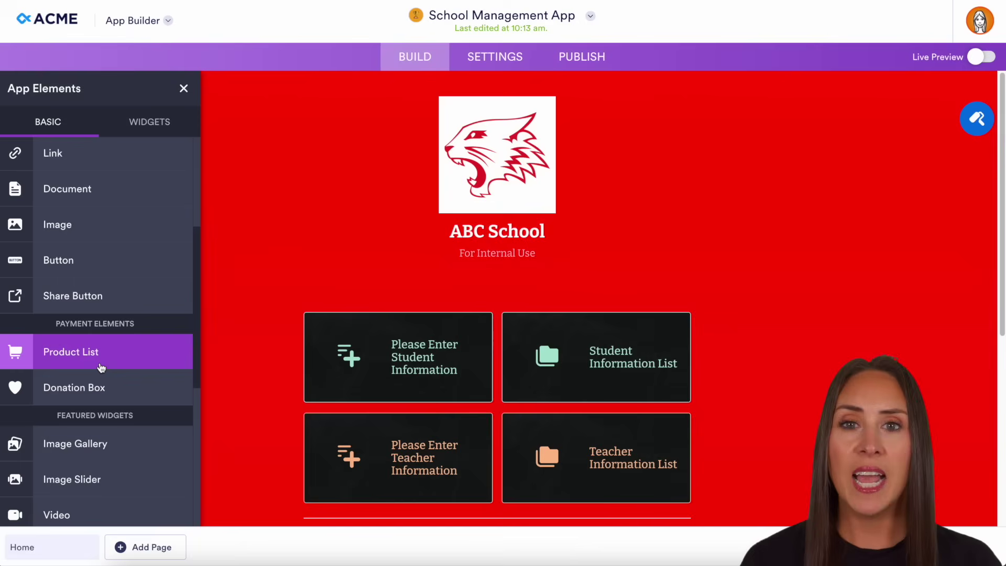
scroll(99, 341, down, 5)
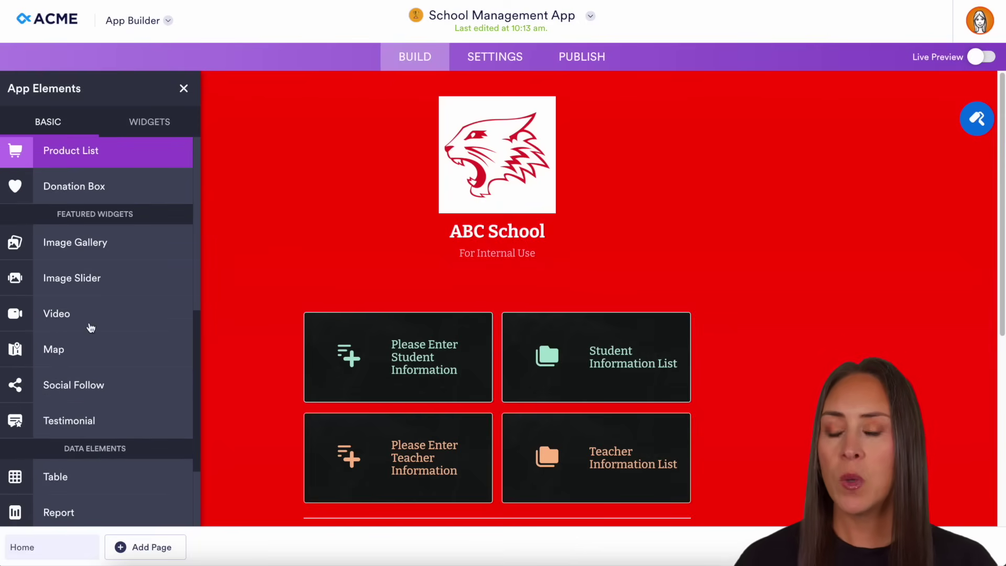
- Place an Image Gallery element beneath the ABC School header, above the four tiles
drag(75, 248, 467, 330)
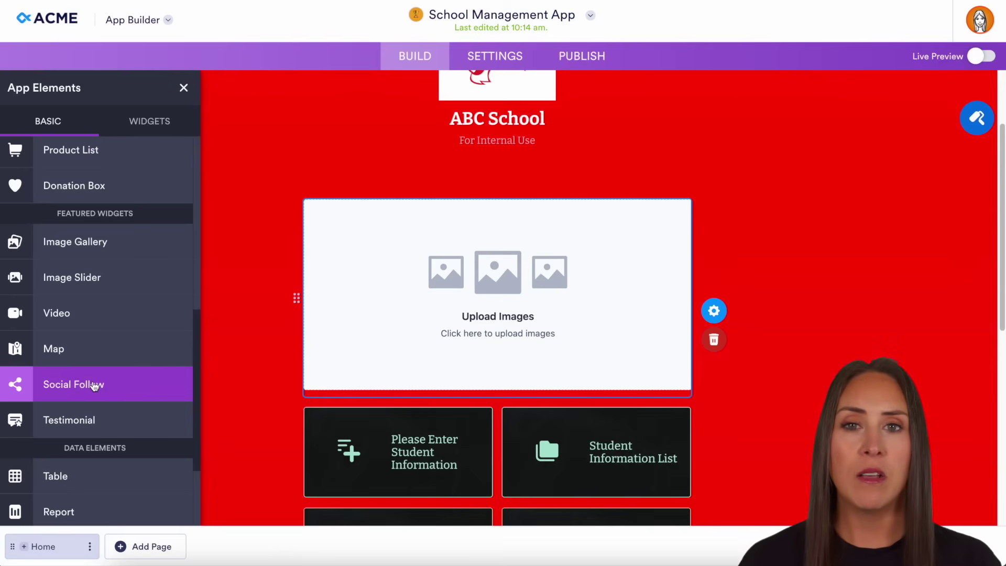
scroll(95, 386, down, 3)
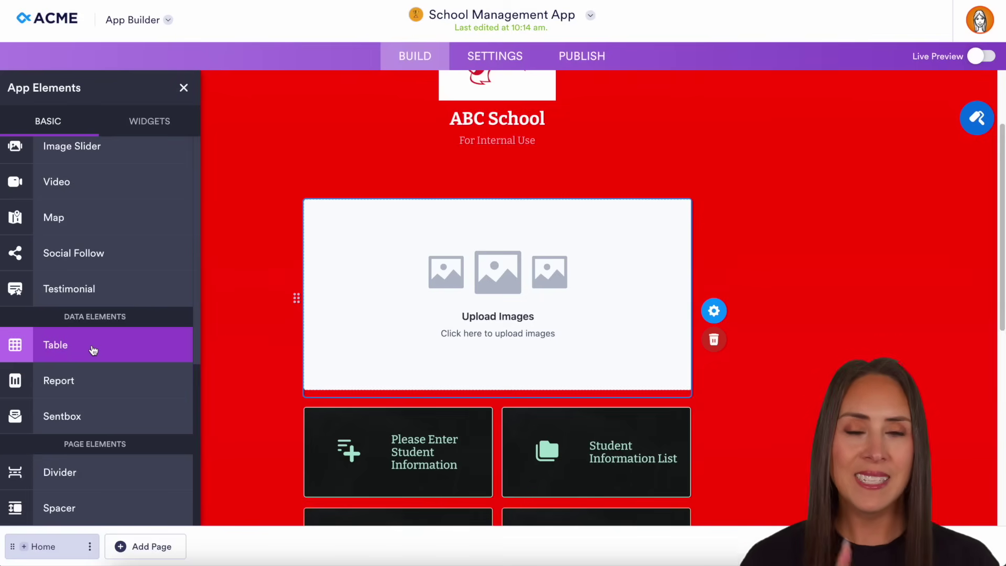
- Browse the widgets list from Data Grid and QR Code through Pinterest and Viddler
click(174, 129)
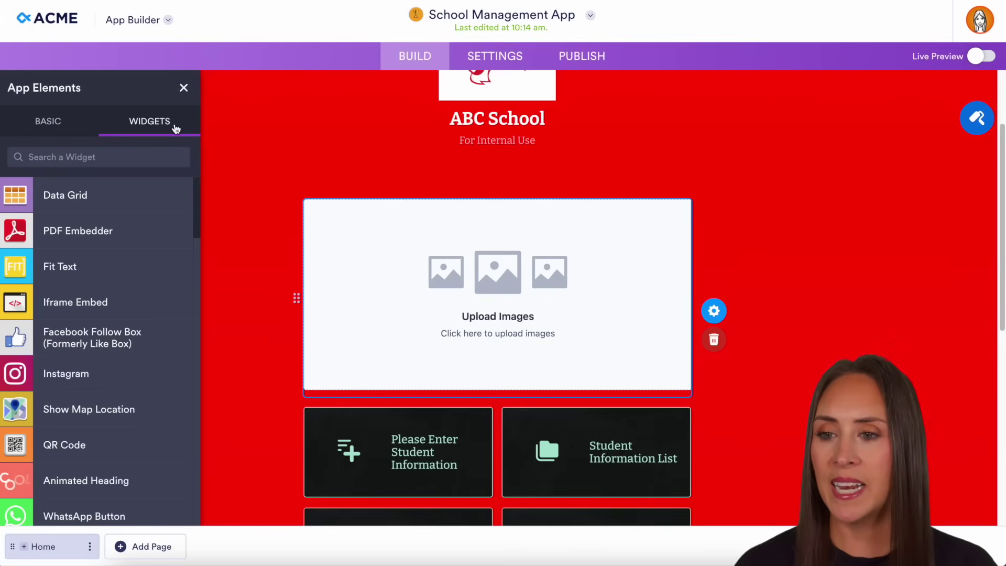
scroll(157, 285, down, 4)
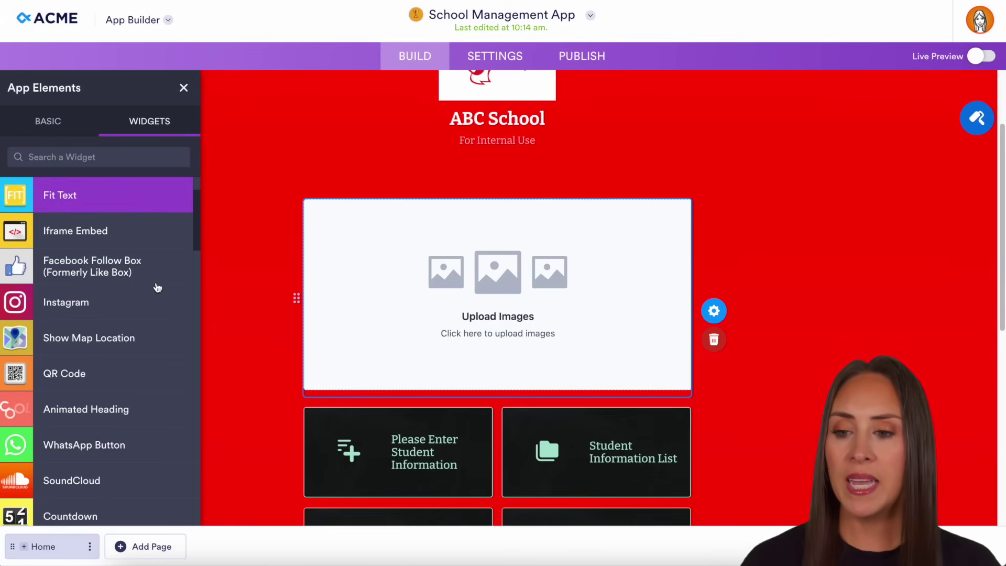
scroll(157, 287, down, 3)
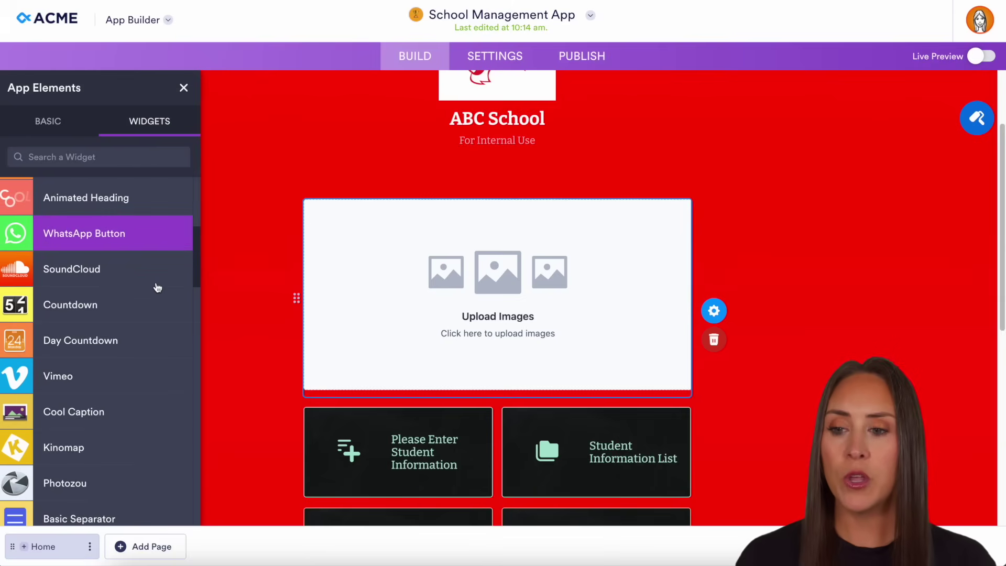
scroll(157, 287, down, 1)
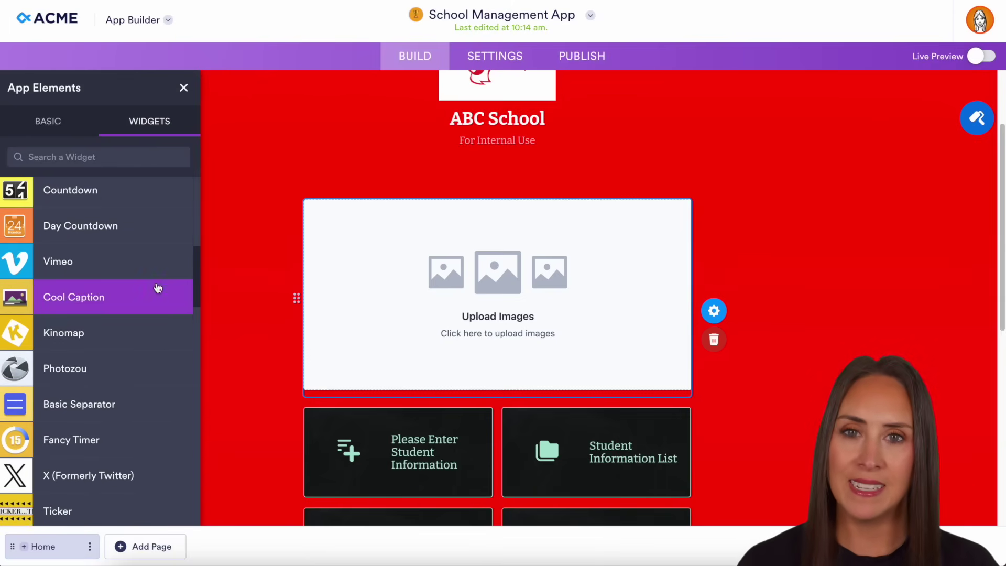
scroll(157, 287, down, 4)
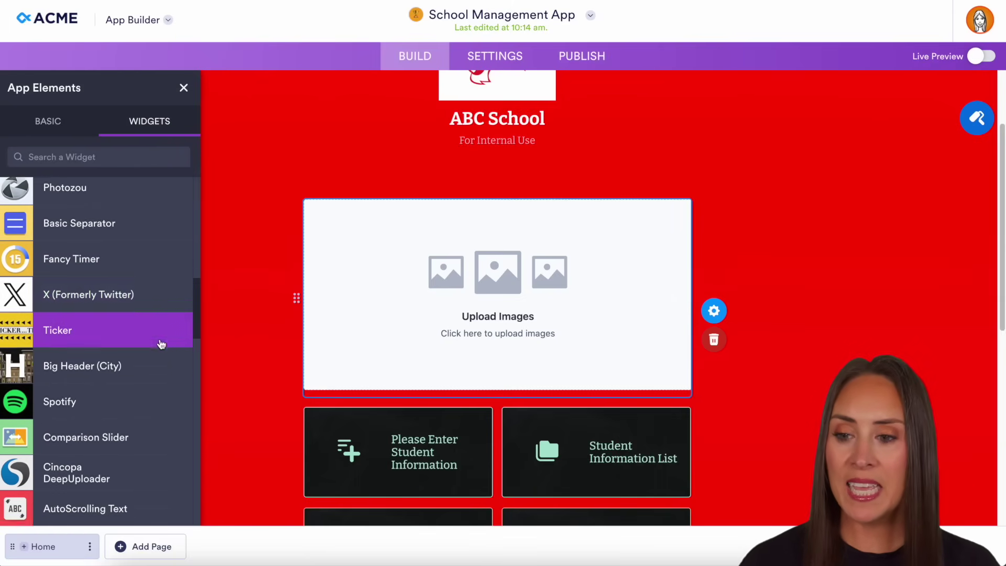
scroll(161, 344, down, 8)
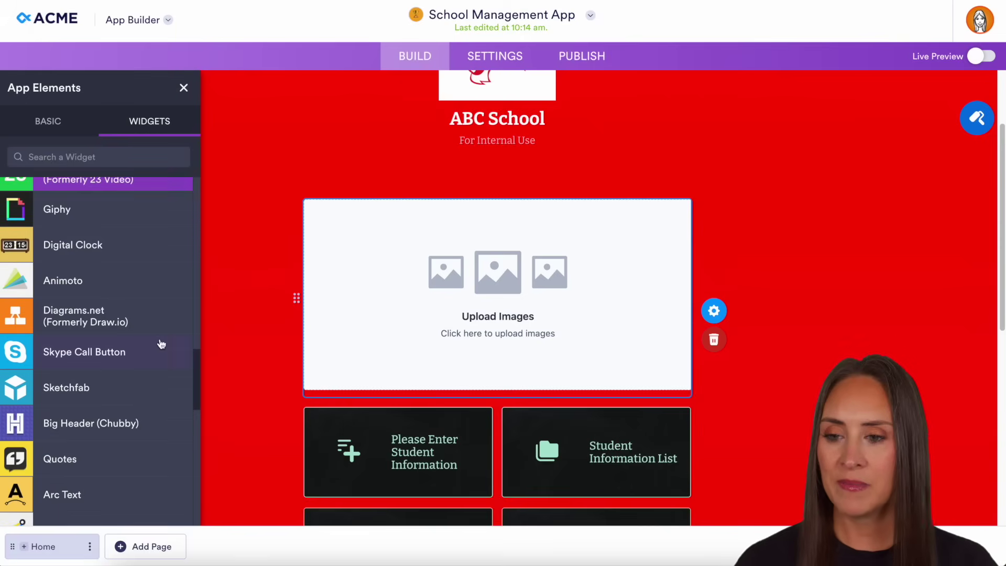
scroll(161, 343, down, 10)
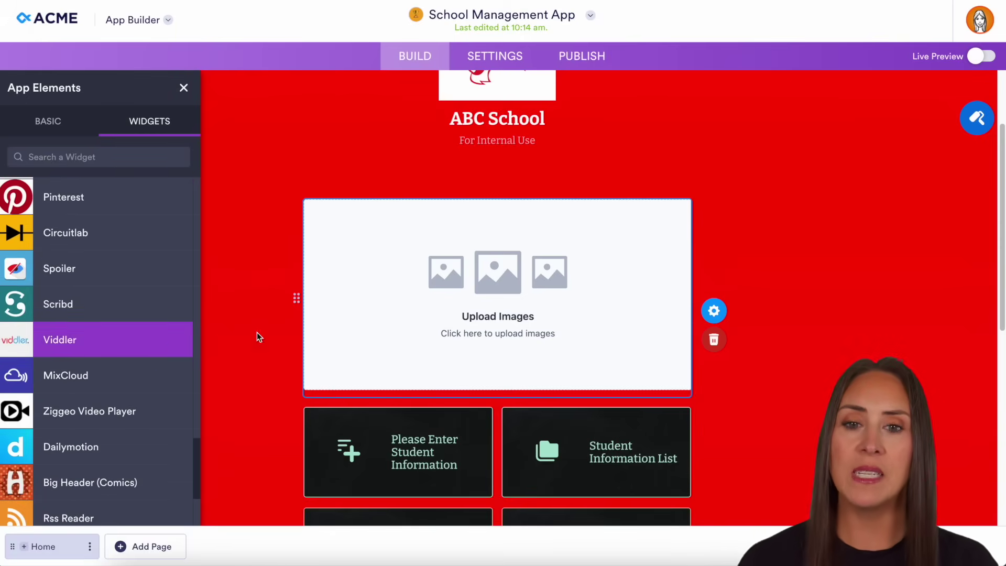
- Go to Settings, then App Name & Icon, to view the Splash Screen preview
click(511, 58)
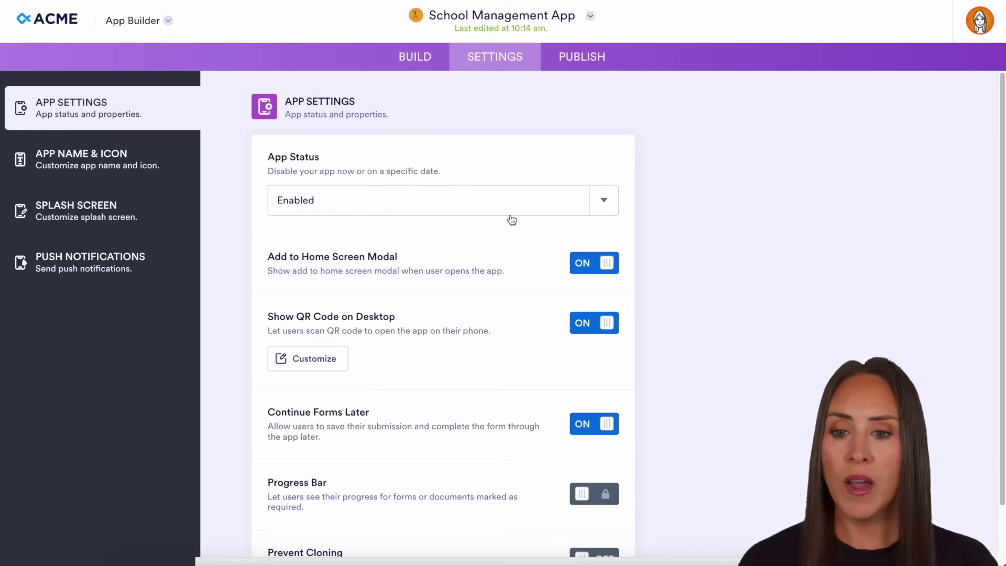
click(75, 167)
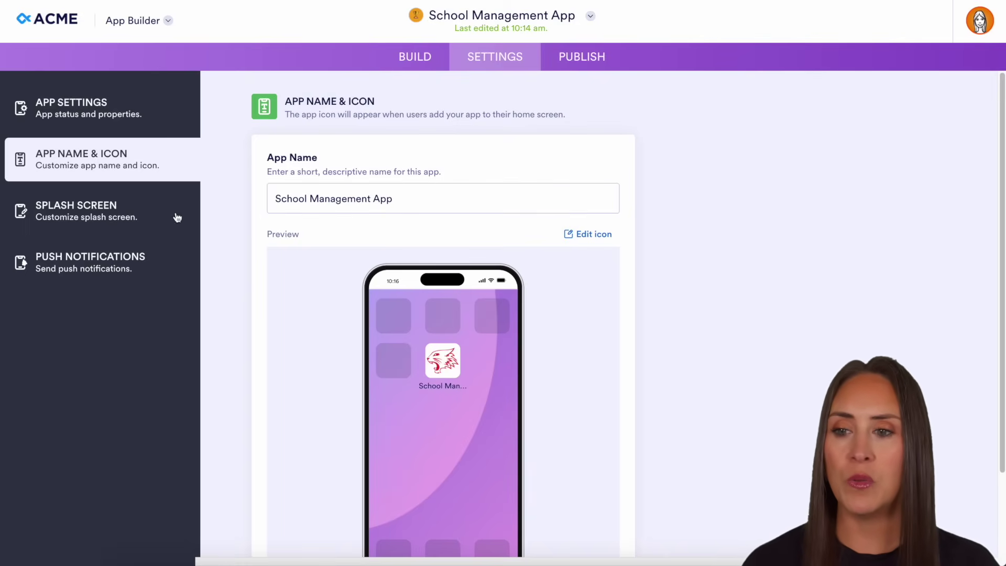
click(123, 216)
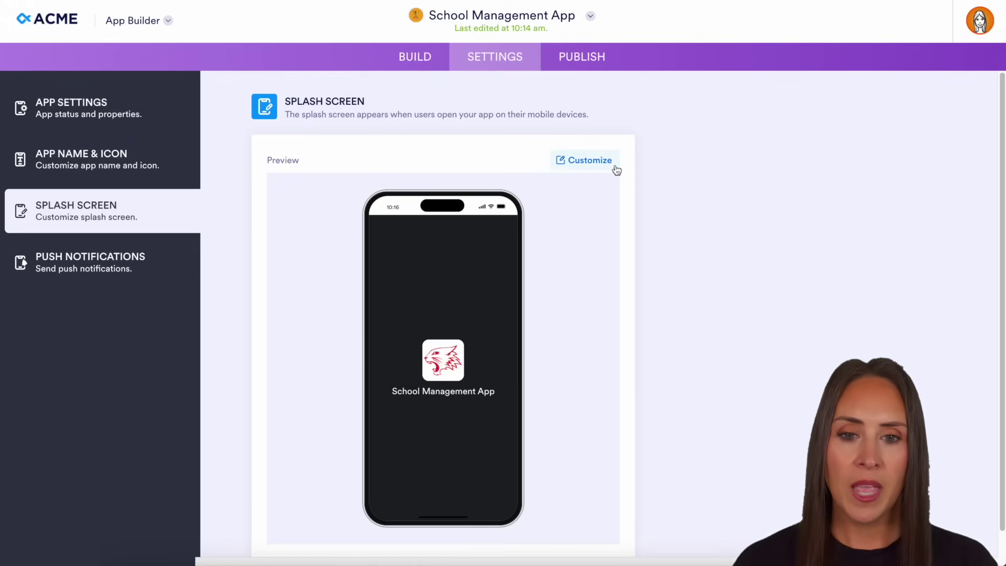
- Customize the splash screen with a bright red #fc0505 background colour
click(596, 161)
click(984, 155)
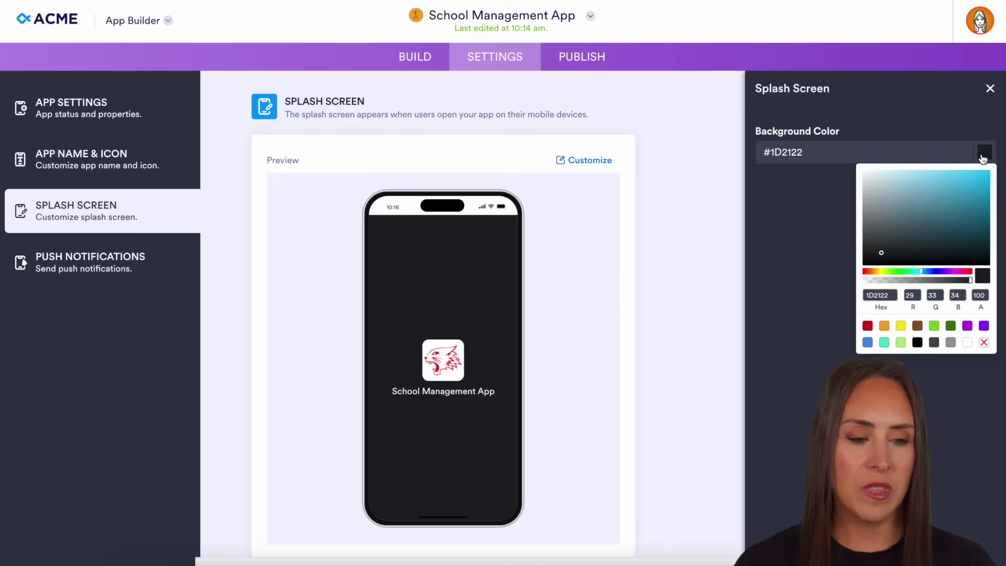
click(972, 271)
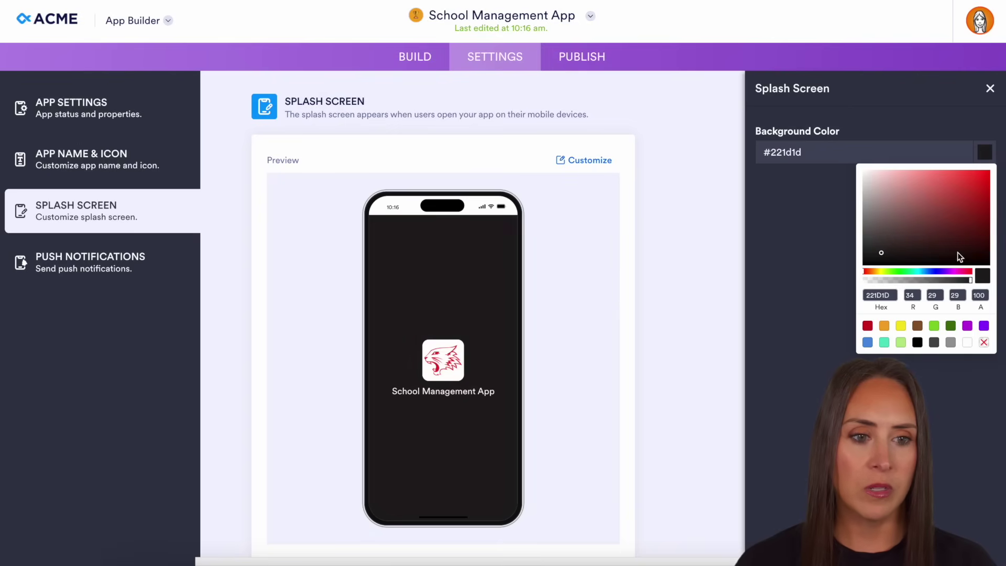
click(987, 173)
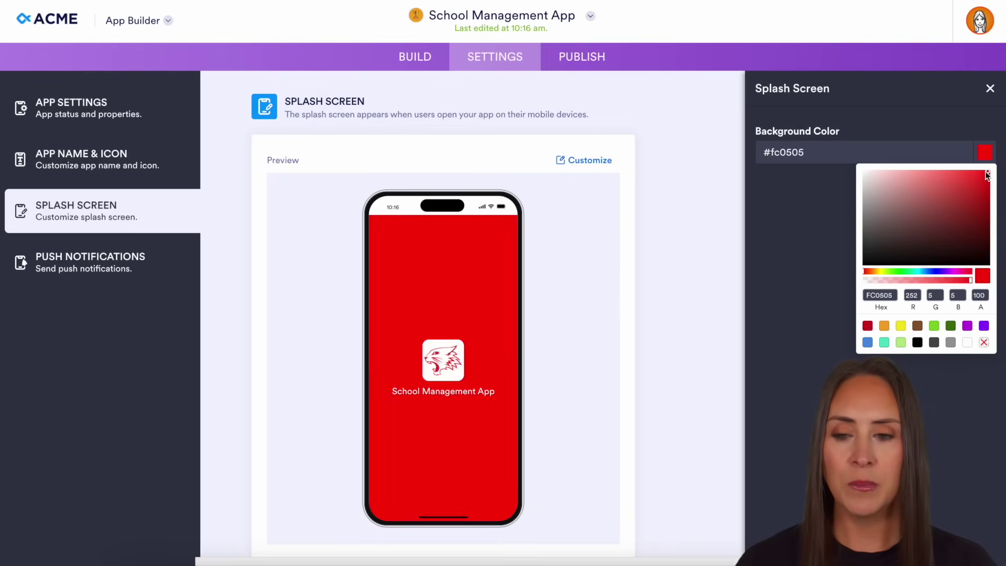
click(77, 263)
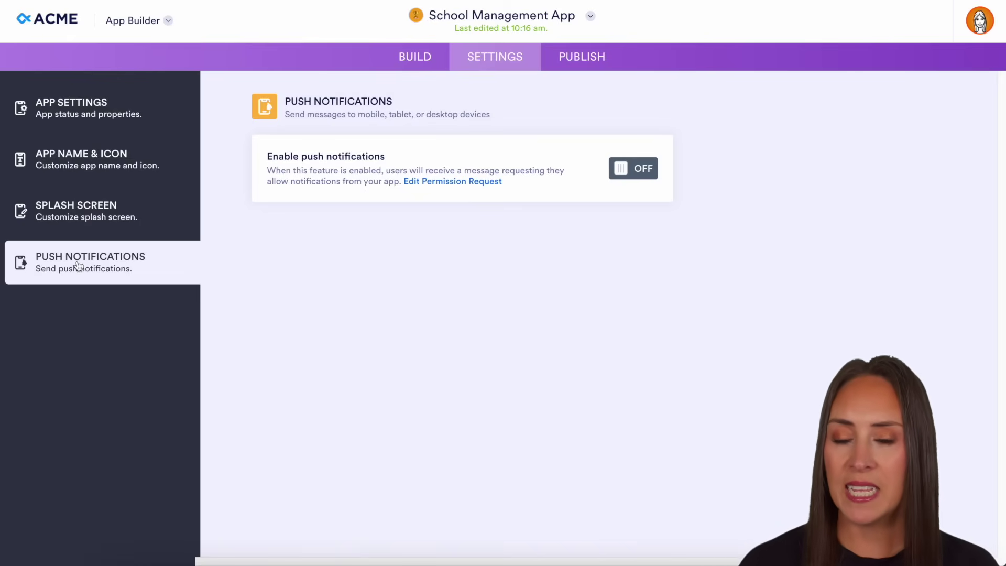
- Switch Enable push notifications to ON, then go to the Publish page
click(642, 182)
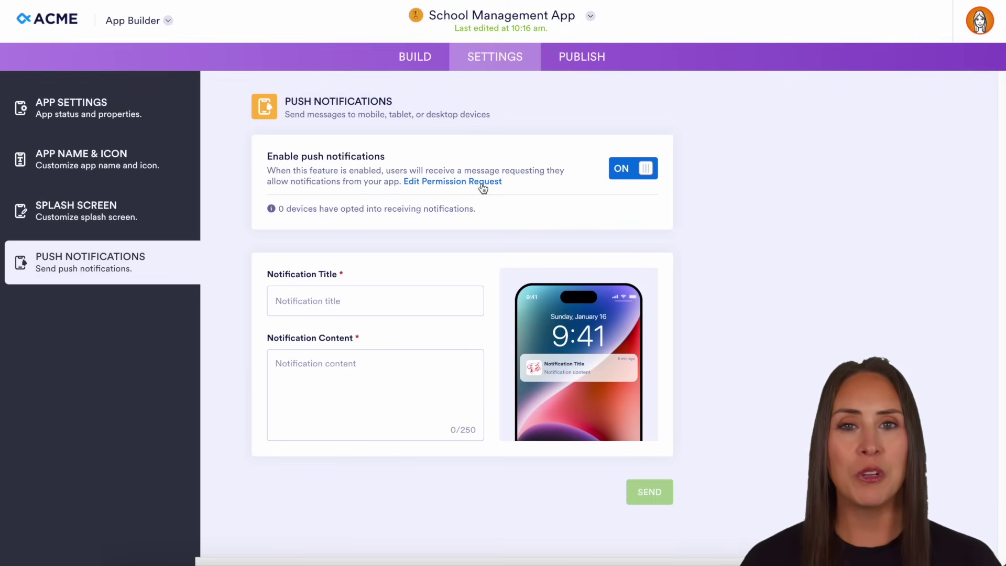
click(583, 60)
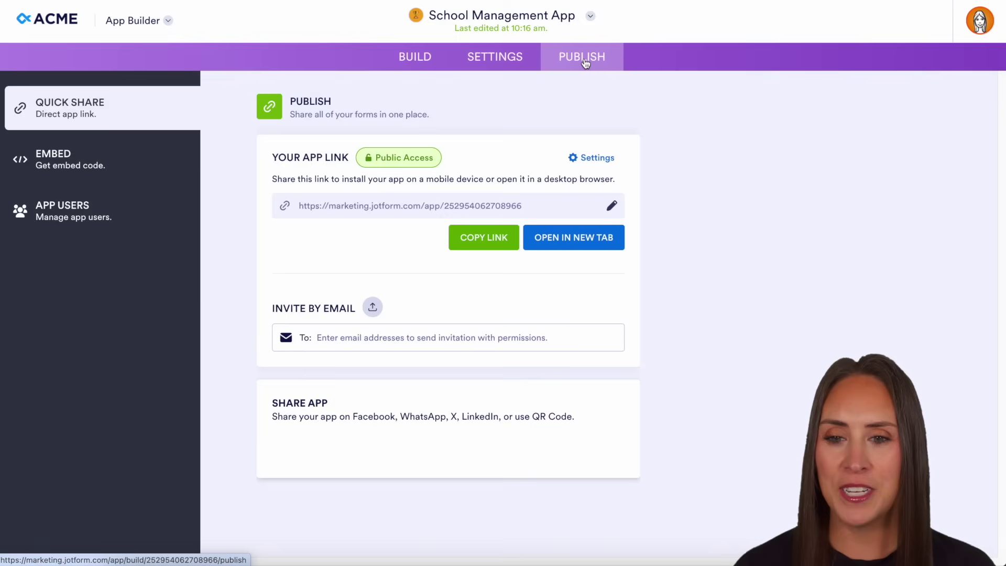
- Confirm the app link has Public Access, then show the app's 600×375 px iframe embed code
click(606, 159)
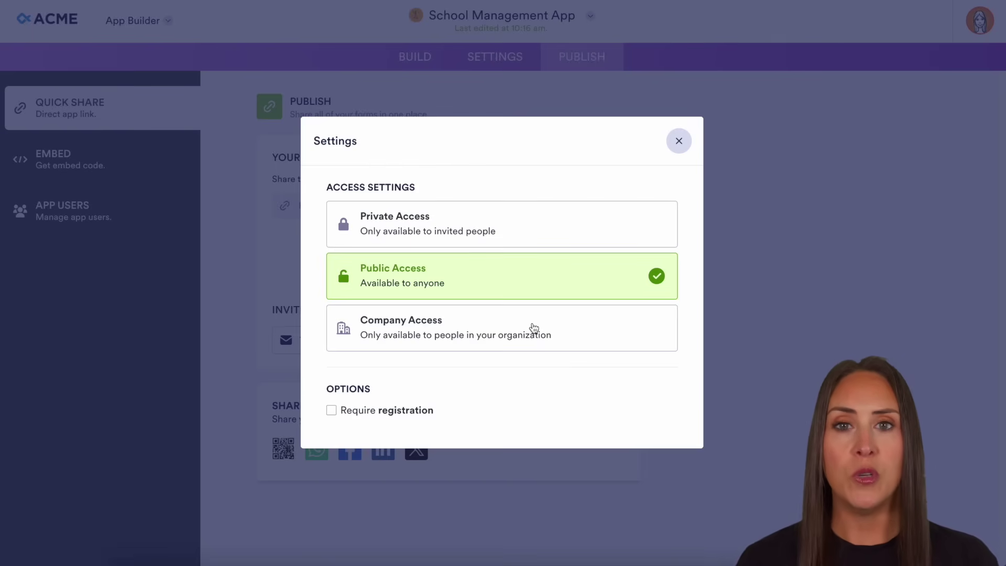
click(678, 141)
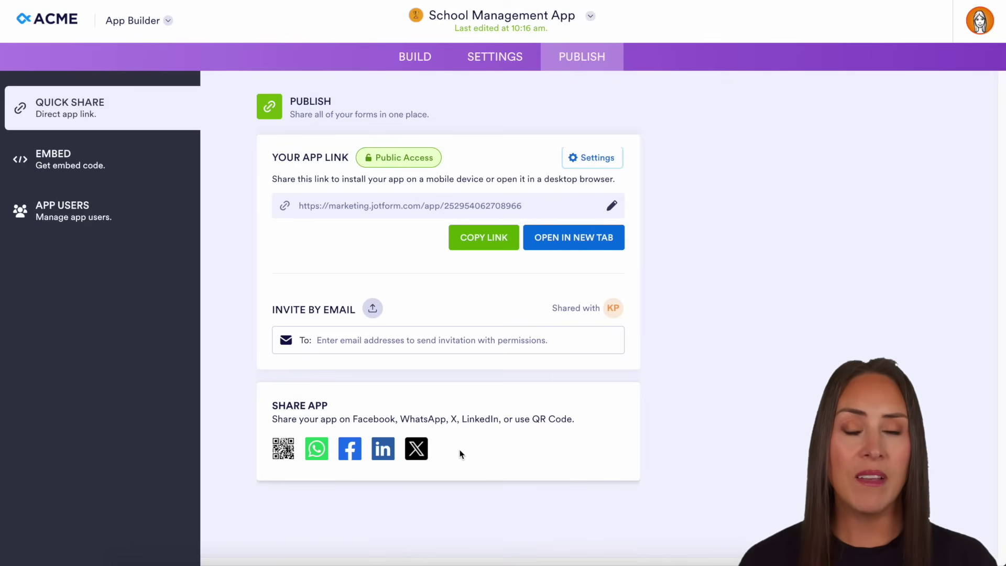
click(60, 177)
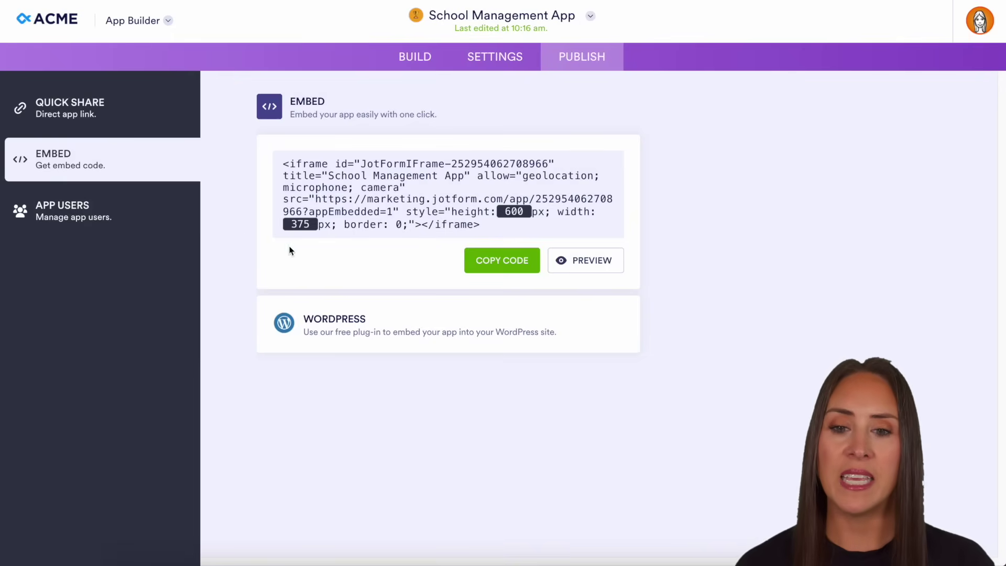